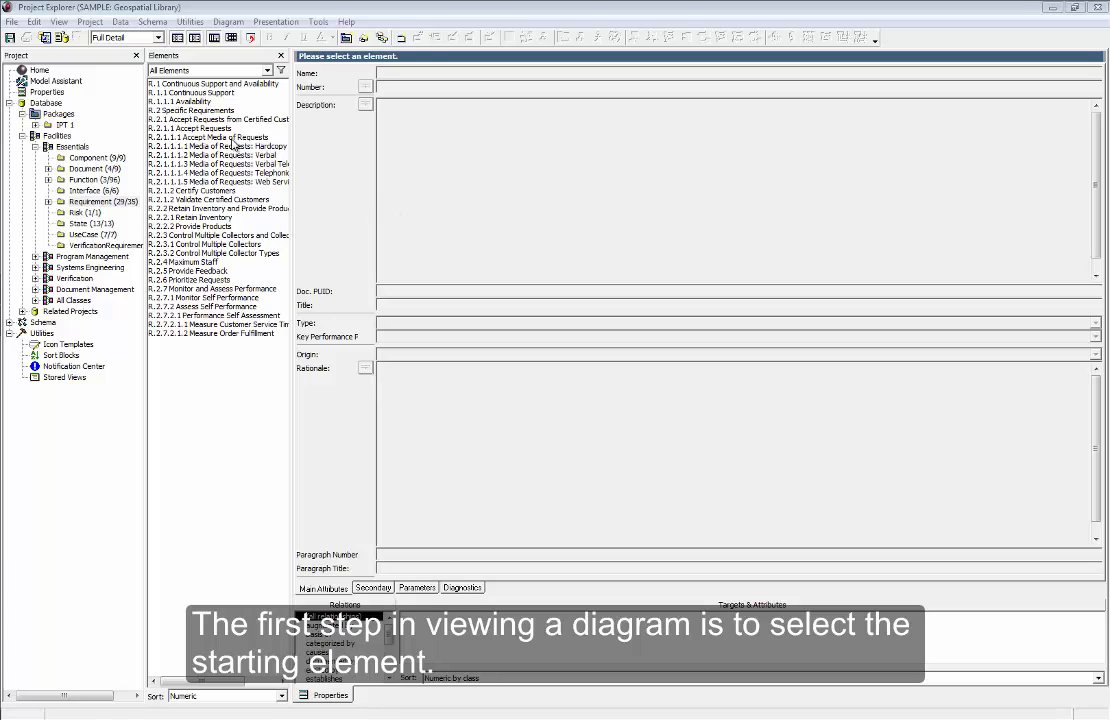
Step: Select the requirement R.2.1.1 Accept Requests and show its default hierarchy diagram
{"action": "left_click", "coordinate": [213, 128]}
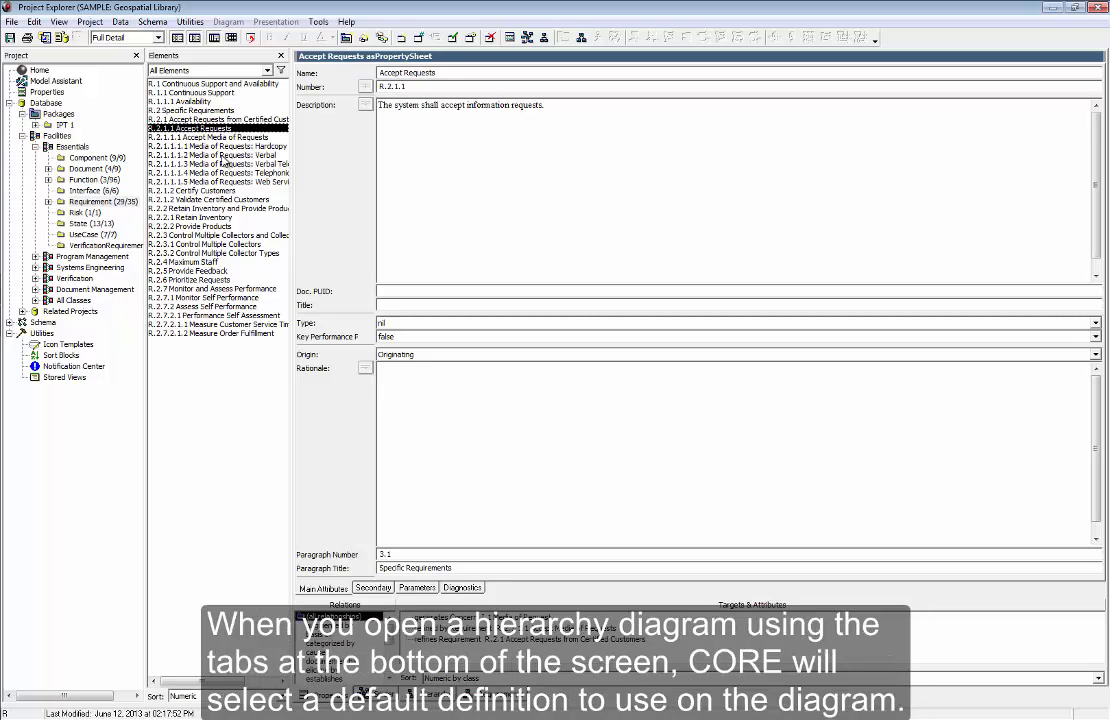
{"action": "left_click", "coordinate": [428, 697]}
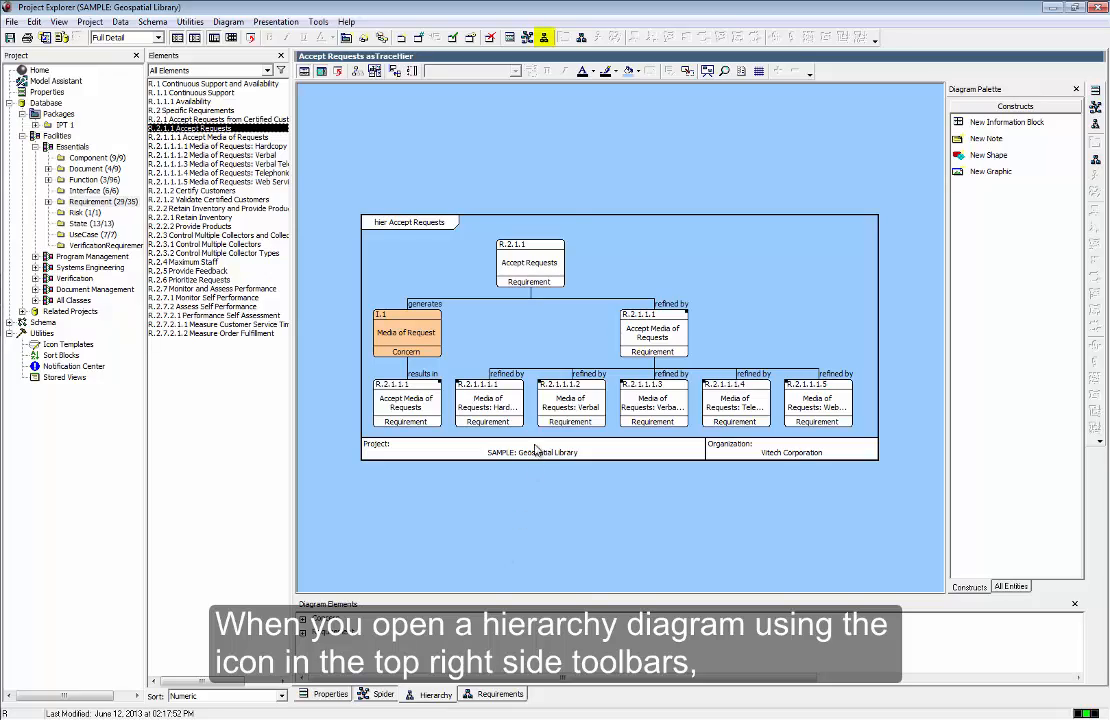
Step: Start a new hierarchy view of Accept Requests from the Traceability definition, with its details expanded and its label set to CustomTraceHier
{"action": "left_click", "coordinate": [544, 37]}
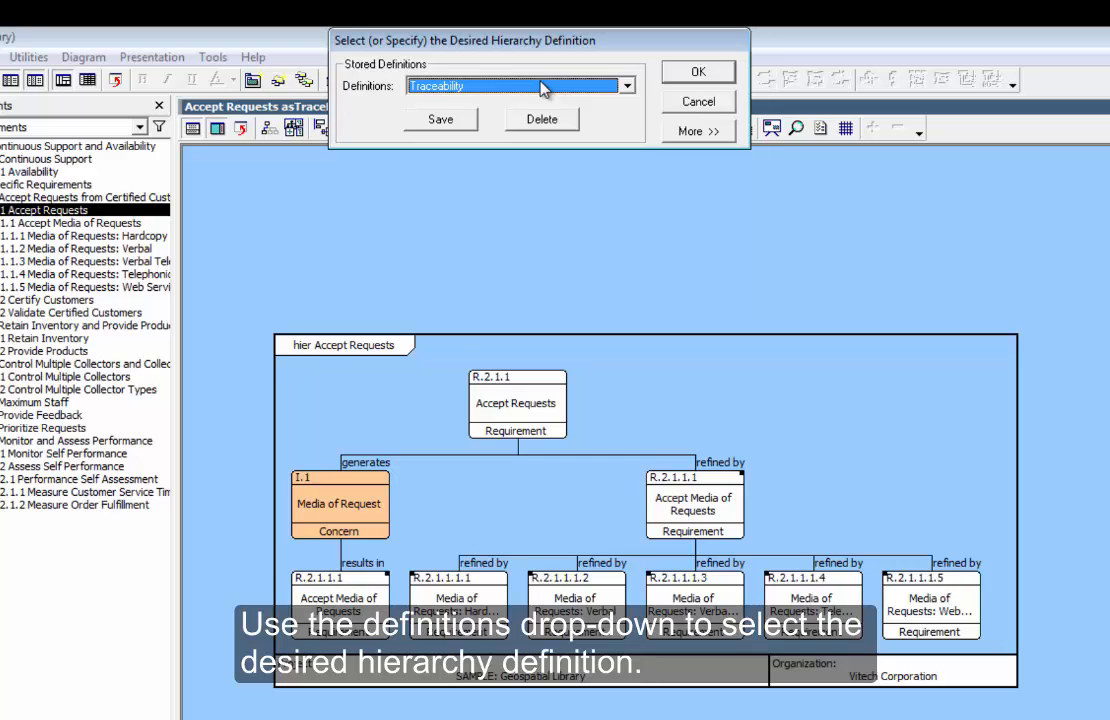
{"action": "left_click", "coordinate": [627, 86]}
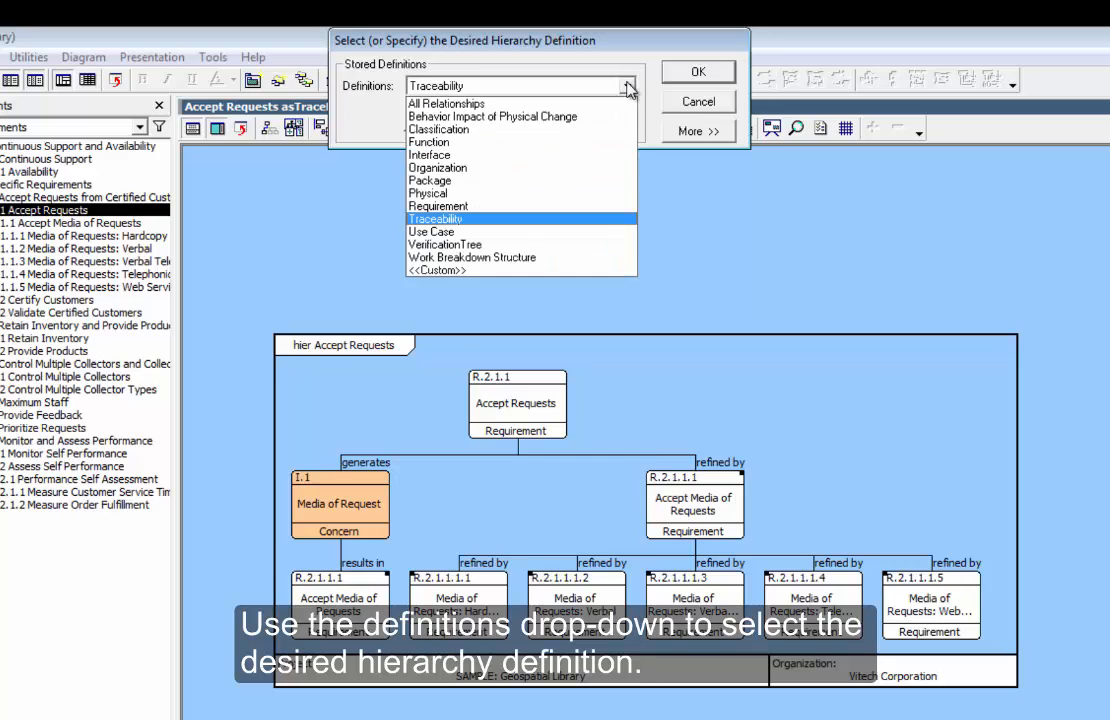
{"action": "left_click", "coordinate": [545, 219]}
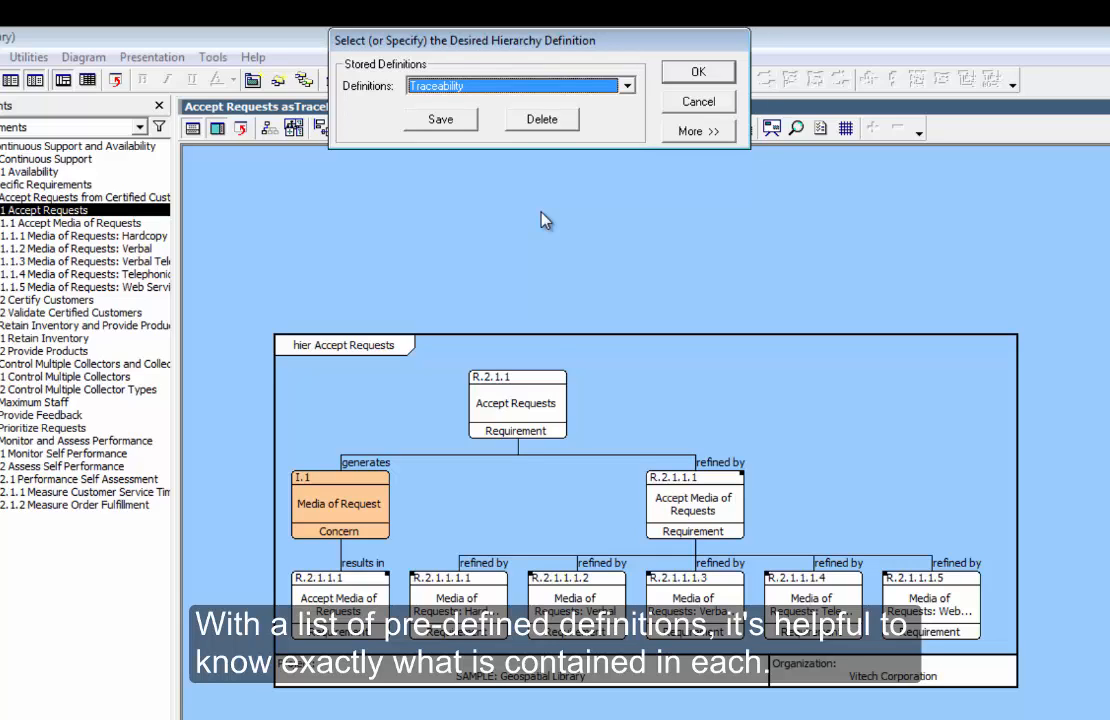
{"action": "left_click", "coordinate": [680, 134]}
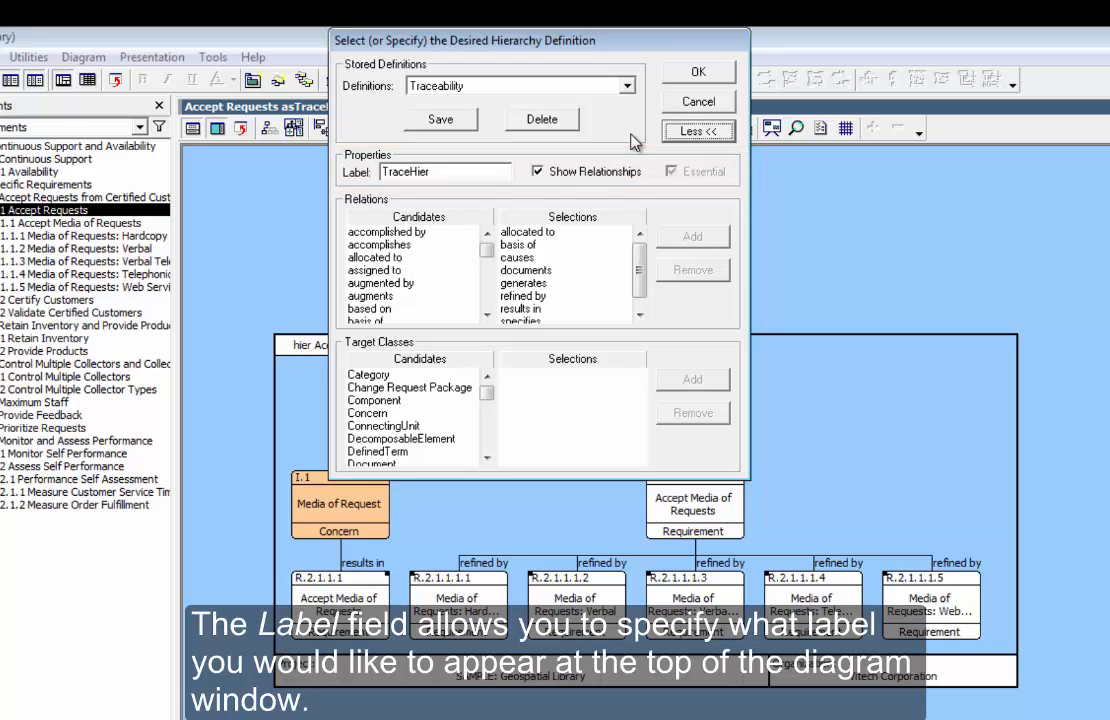
{"action": "double_click", "coordinate": [383, 171]}
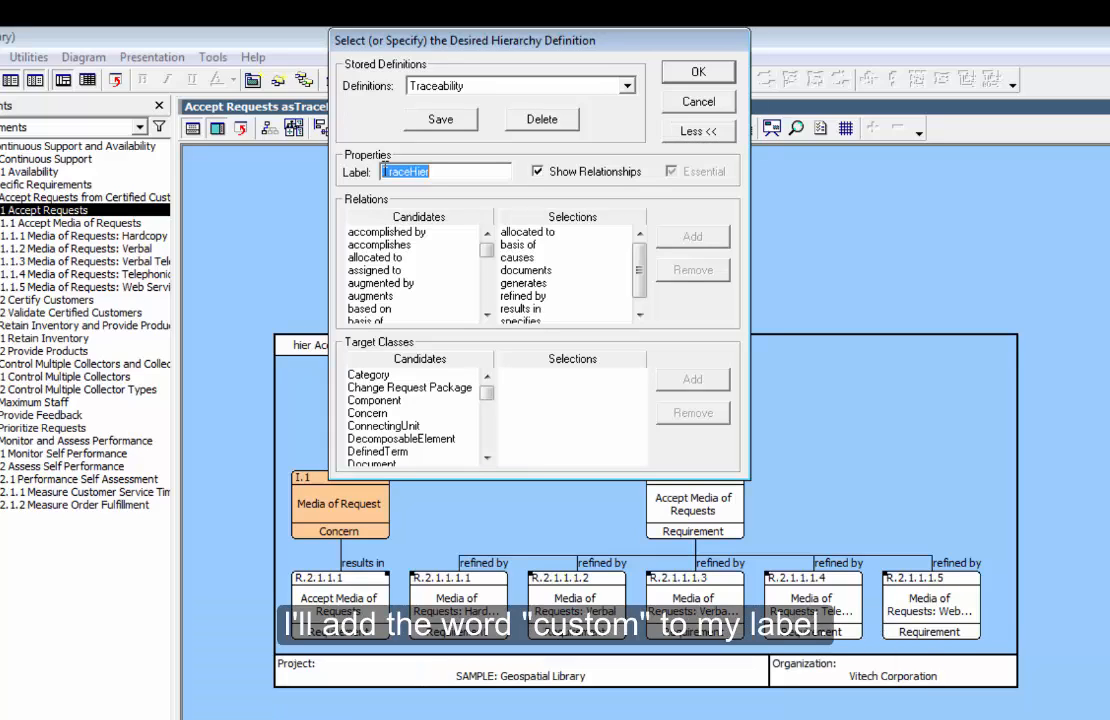
{"action": "left_click", "coordinate": [383, 171]}
{"action": "type", "text": "Custom"}
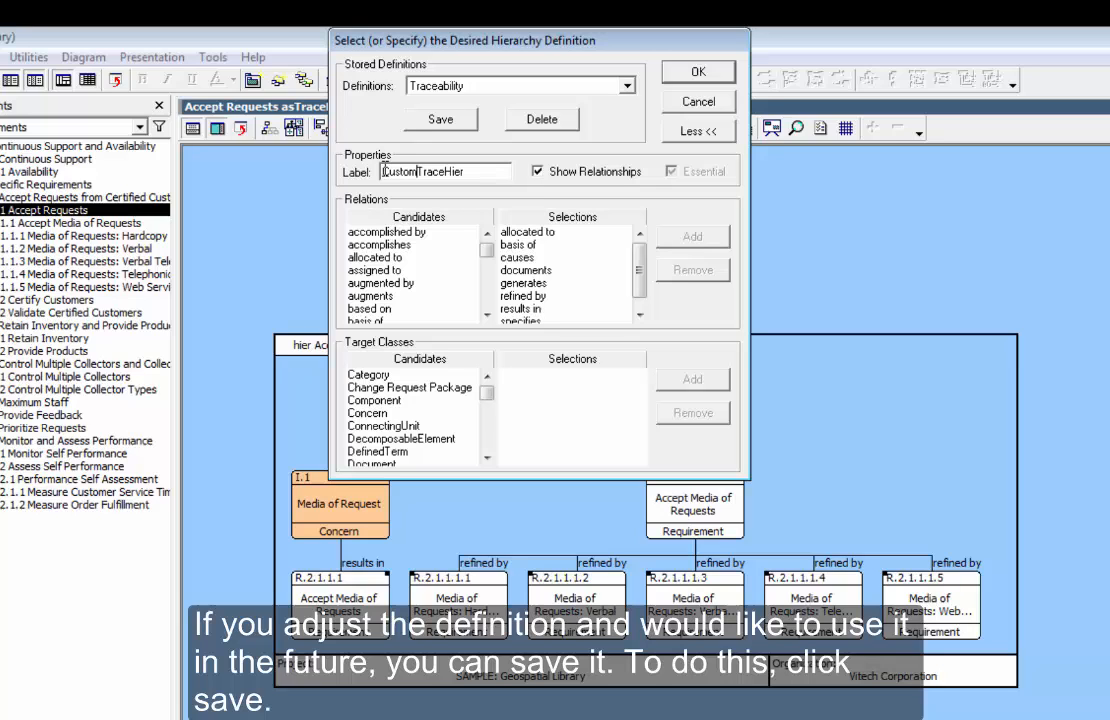
Step: Save the modified hierarchy definition as My Custom Traceability and apply it to open the diagram
{"action": "left_click", "coordinate": [449, 120]}
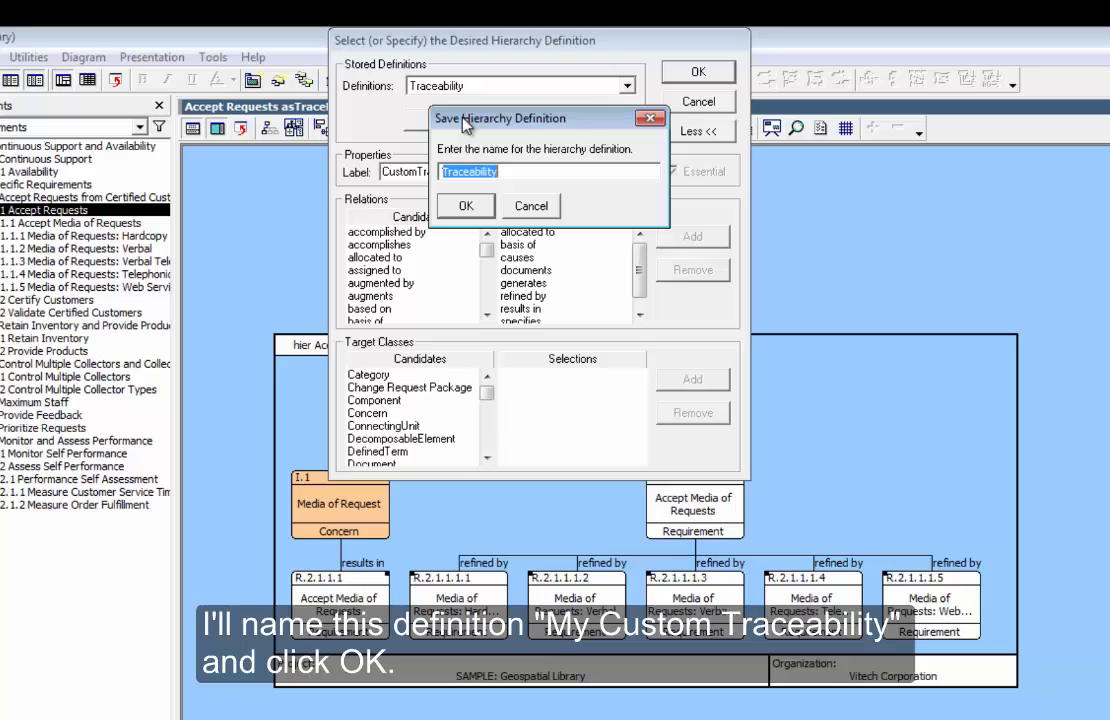
{"action": "left_click", "coordinate": [444, 172]}
{"action": "type", "text": "My Custom"}
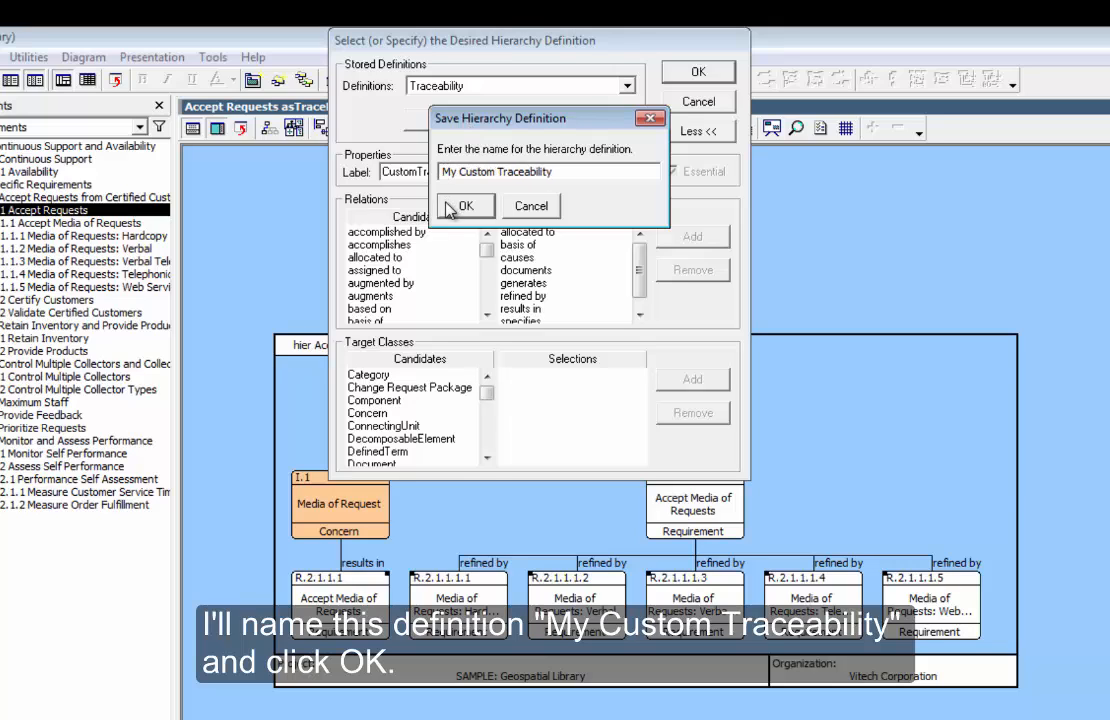
{"action": "left_click", "coordinate": [460, 206]}
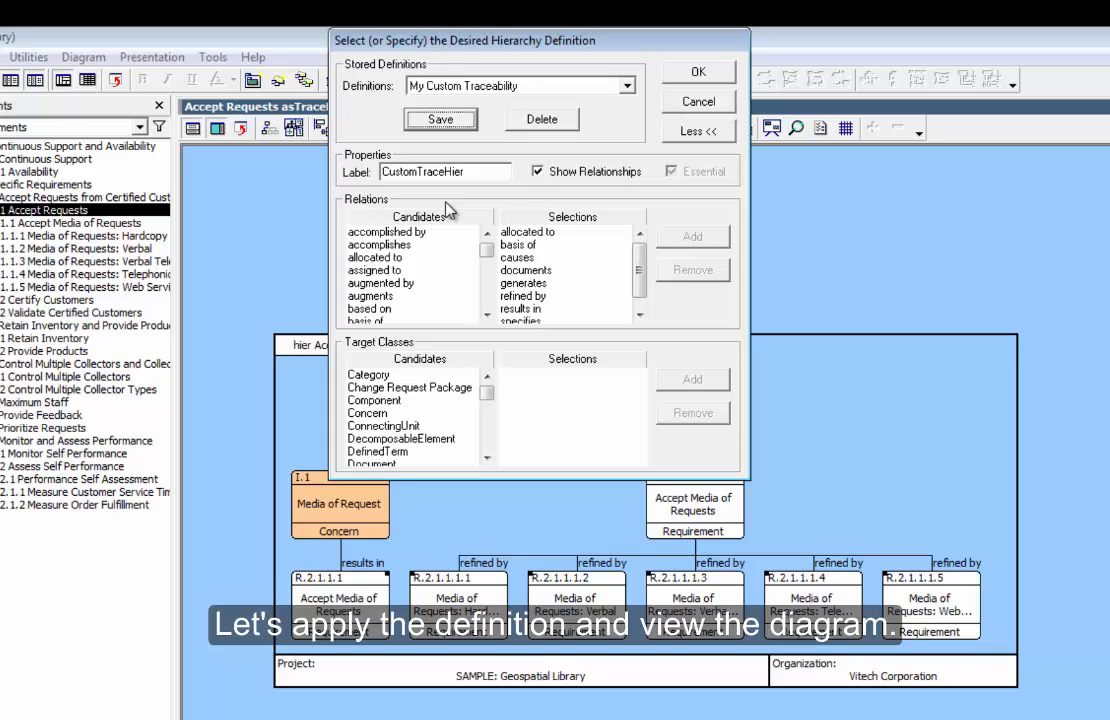
{"action": "left_click", "coordinate": [705, 74]}
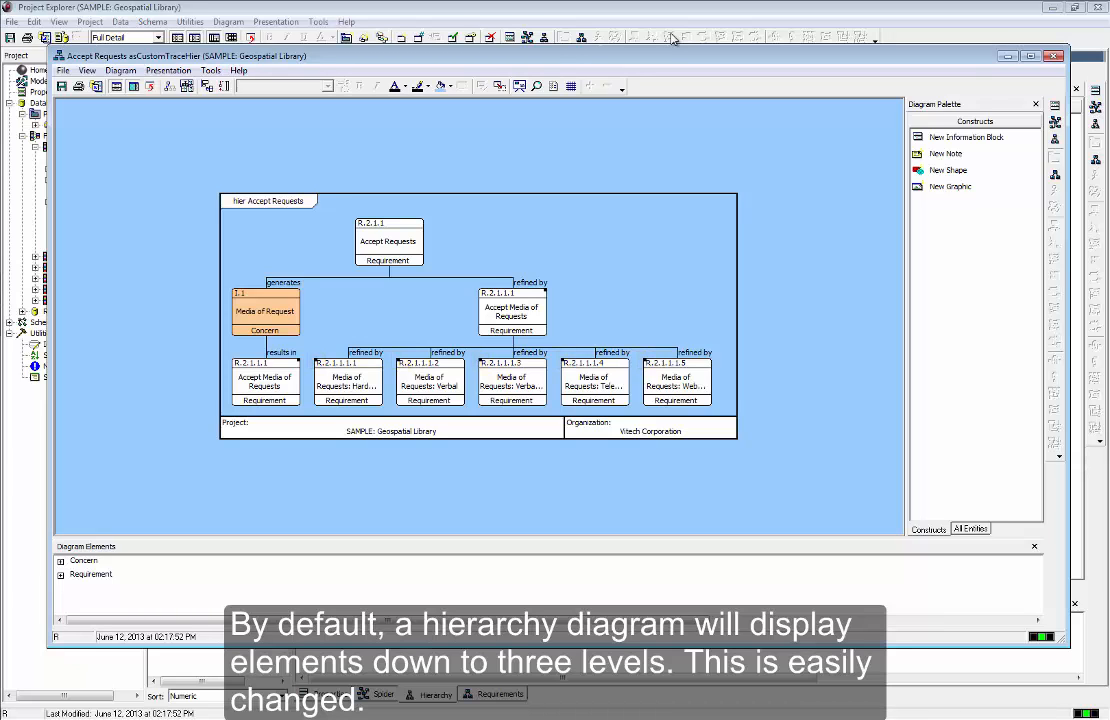
Step: Expand the R.2.1.1.1.1 Media of Requests: Hardcopy node by one level and collapse it again
{"action": "left_click", "coordinate": [347, 380]}
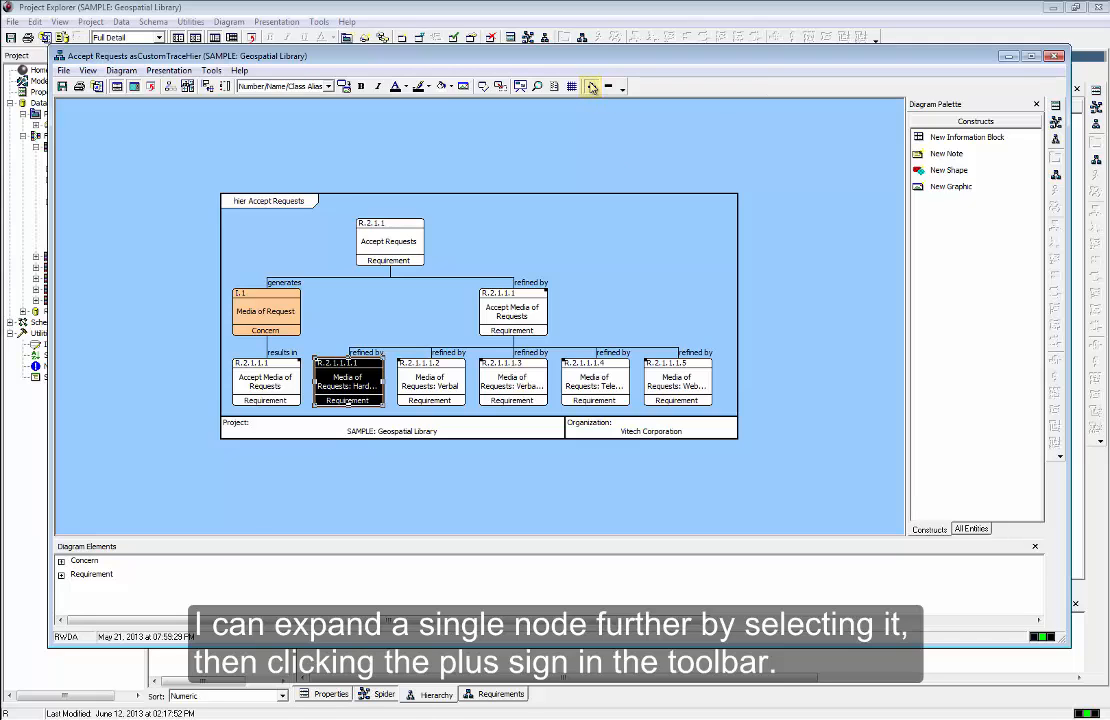
{"action": "left_click", "coordinate": [592, 86]}
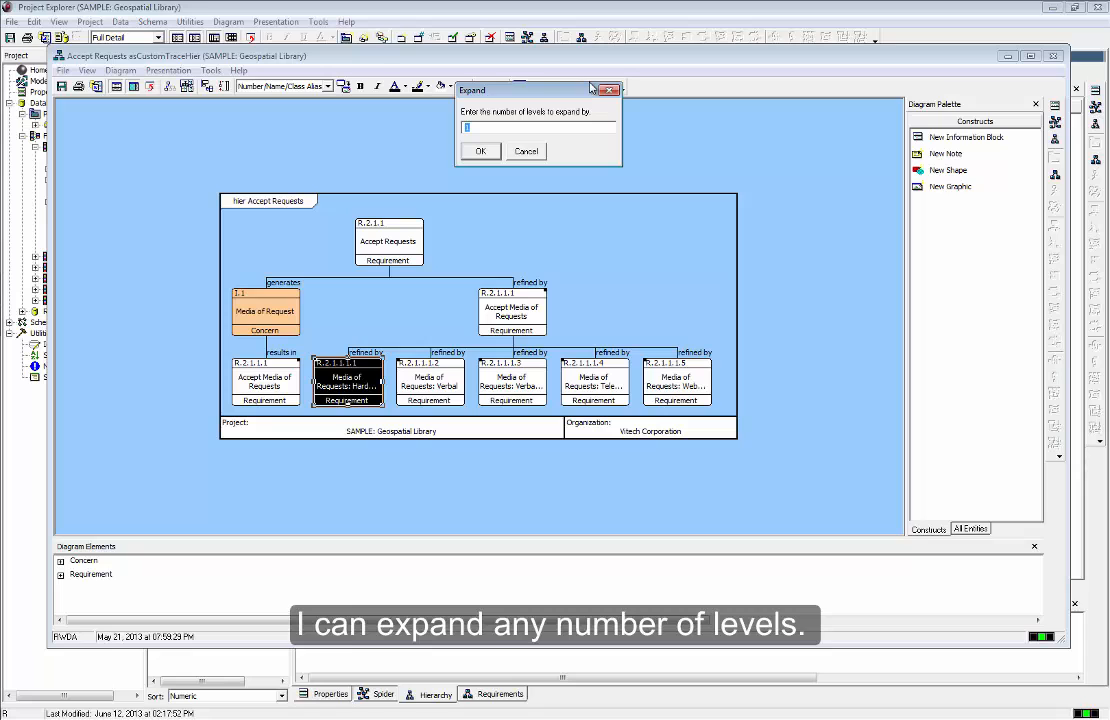
{"action": "left_click", "coordinate": [490, 152]}
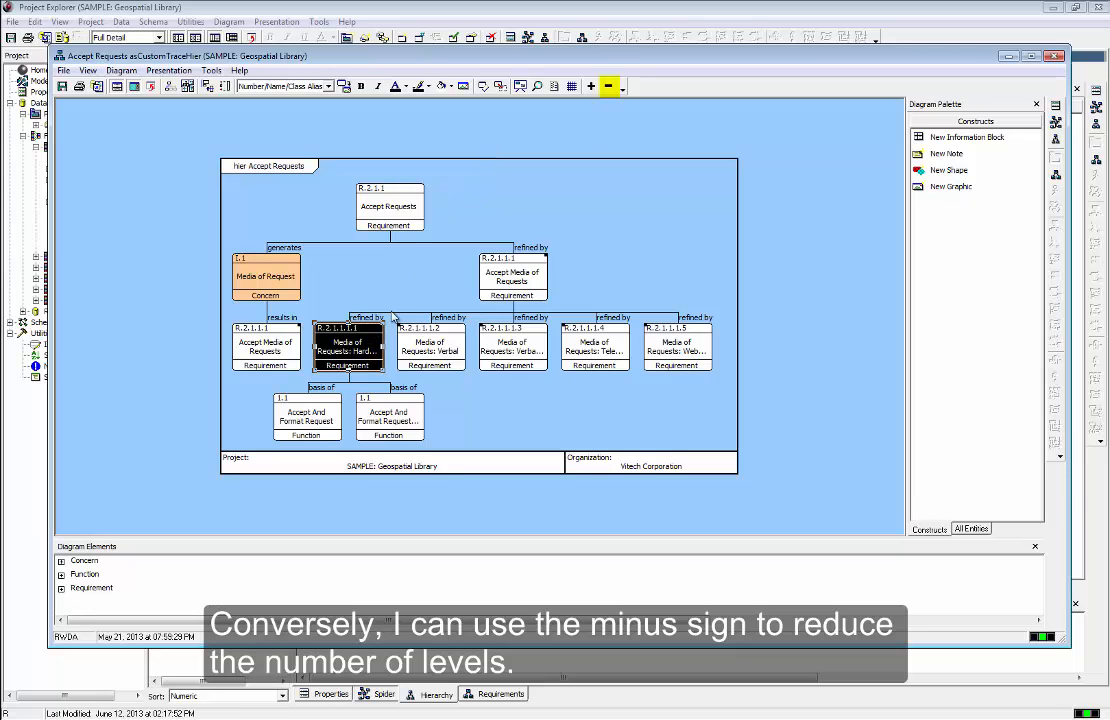
{"action": "left_click", "coordinate": [608, 88]}
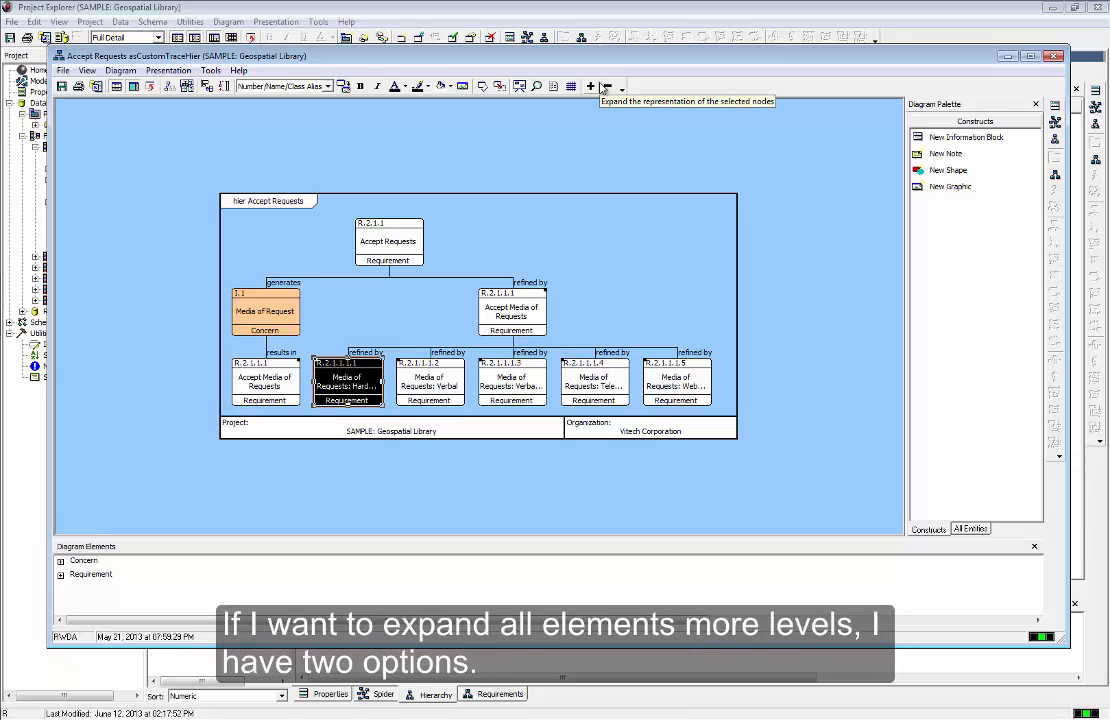
{"action": "left_click", "coordinate": [588, 107]}
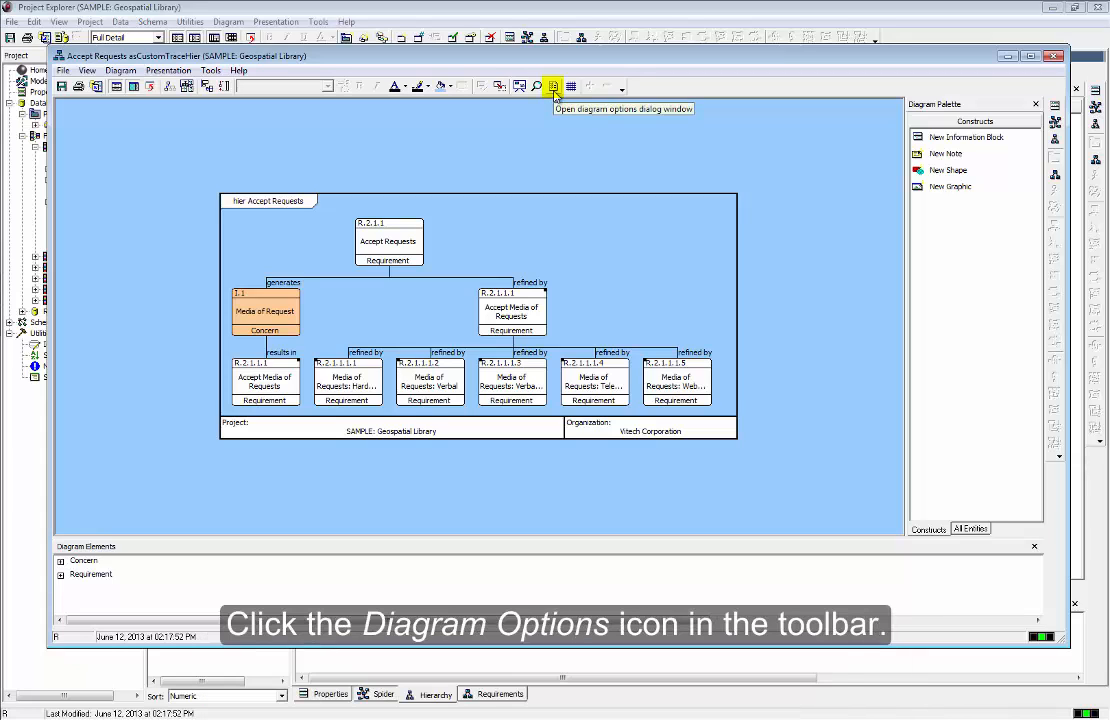
Step: Set the number of levels to 4 in the hierarchy diagram's options
{"action": "left_click", "coordinate": [554, 87]}
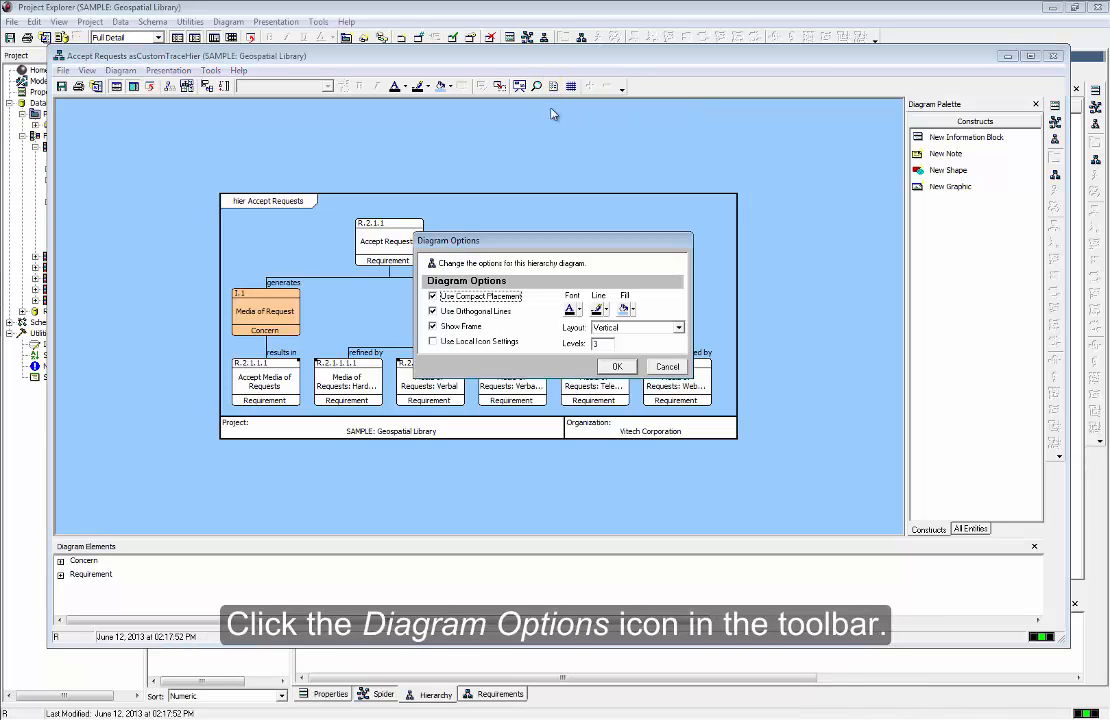
{"action": "left_click", "coordinate": [598, 343]}
{"action": "type", "text": "4"}
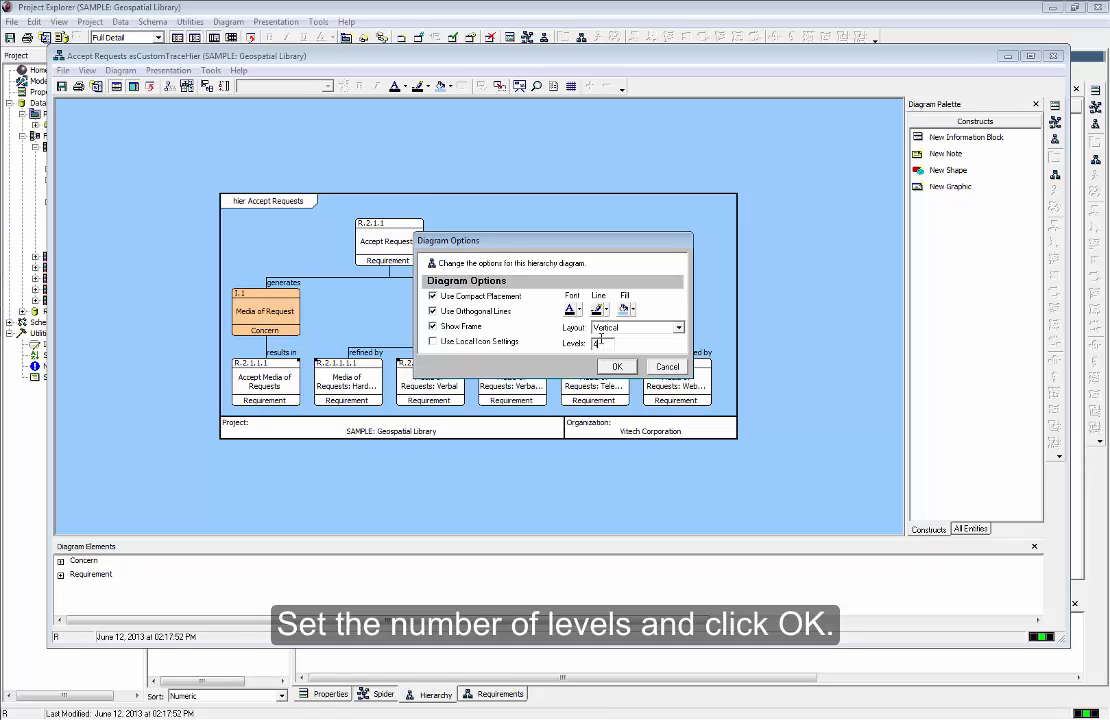
{"action": "left_click", "coordinate": [612, 367]}
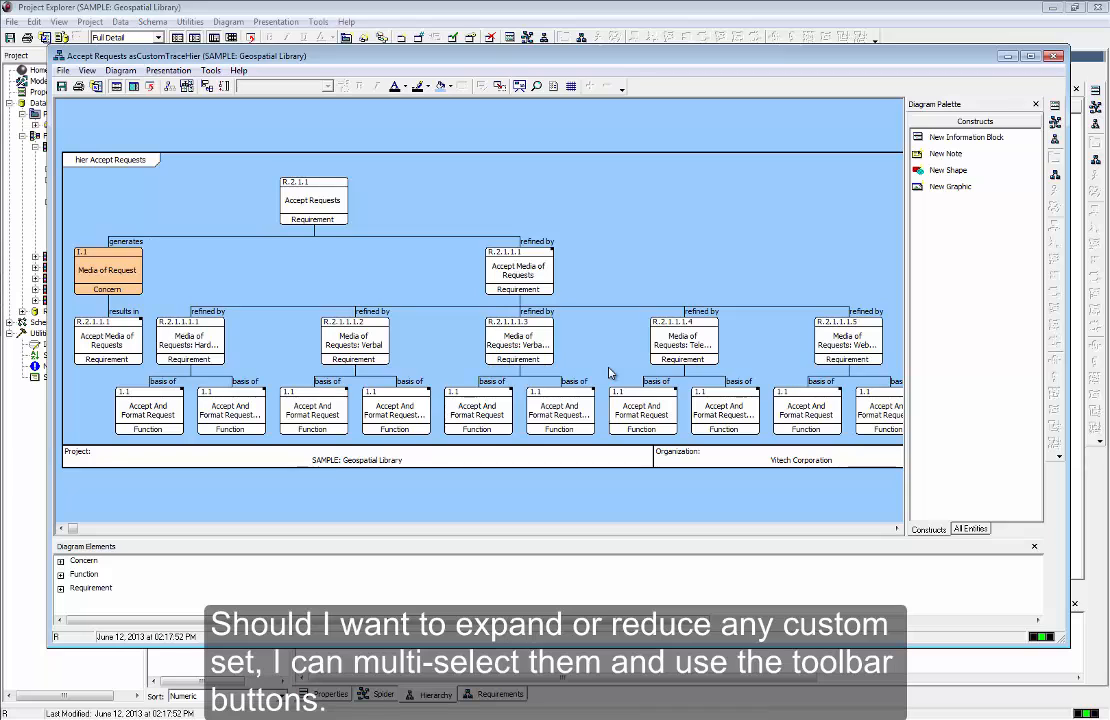
Step: Collapse the R.2.1.1.1.1 and R.2.1.1.1.2 branches together, including their function nodes
{"action": "left_click_drag", "start_coordinate": [132, 316], "coordinate": [441, 447]}
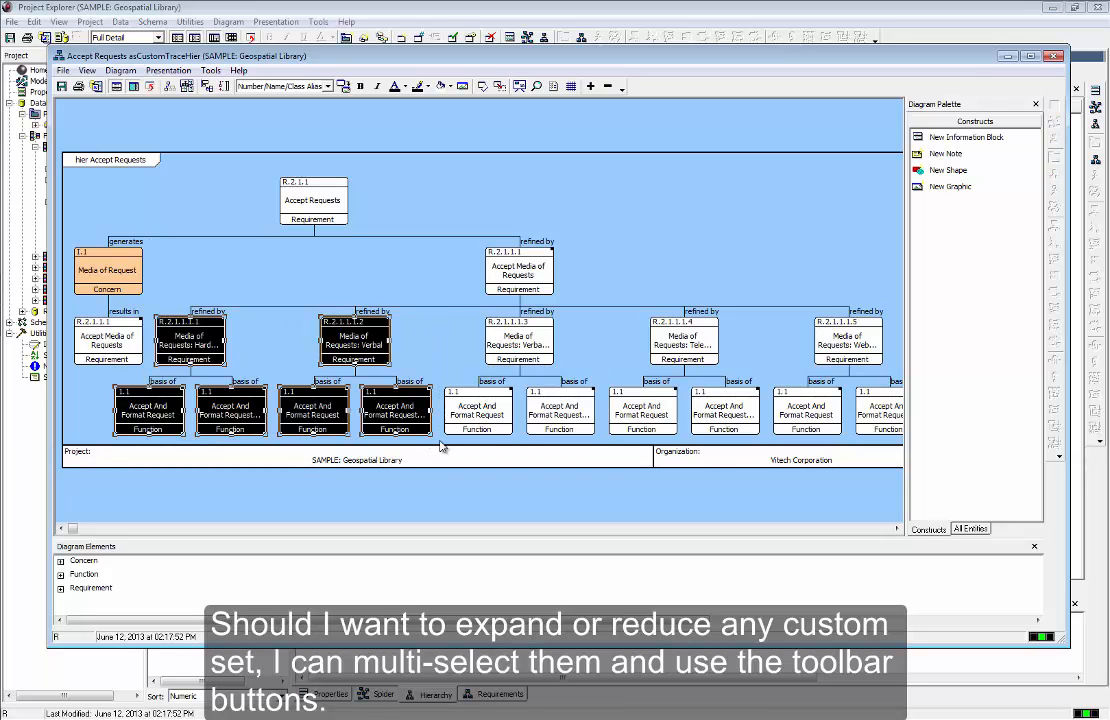
{"action": "left_click", "coordinate": [608, 86]}
{"action": "left_click", "coordinate": [600, 120]}
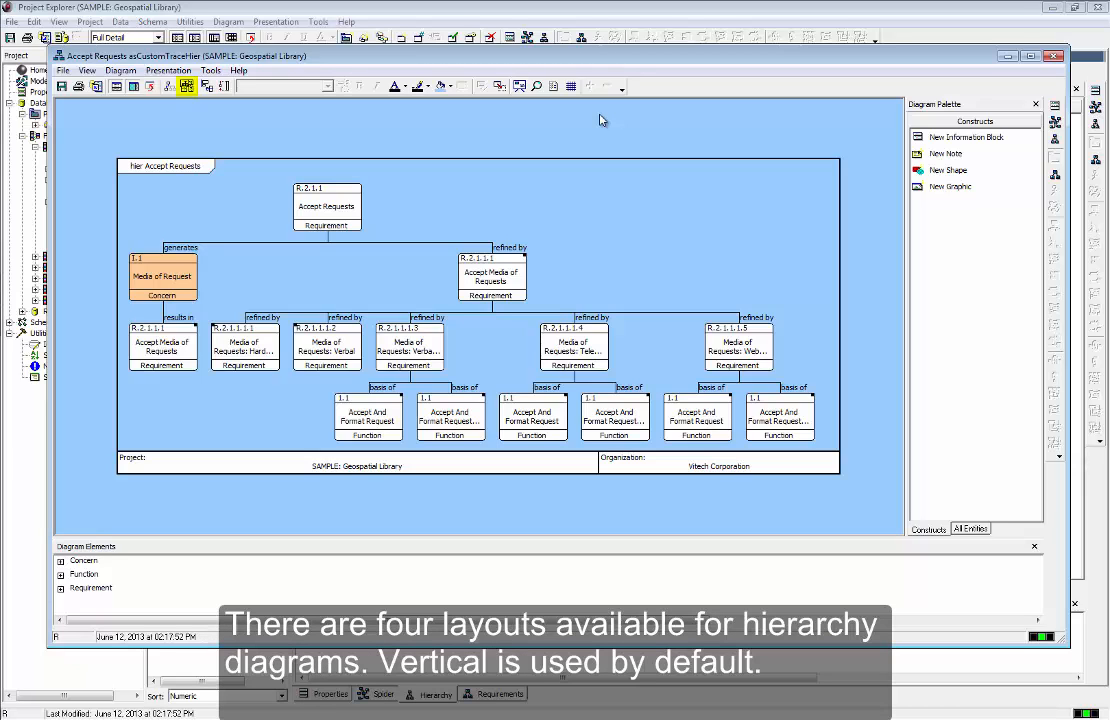
Step: Try the Organization Chart and Horizontal layouts on the hierarchy diagram
{"action": "left_click", "coordinate": [187, 87]}
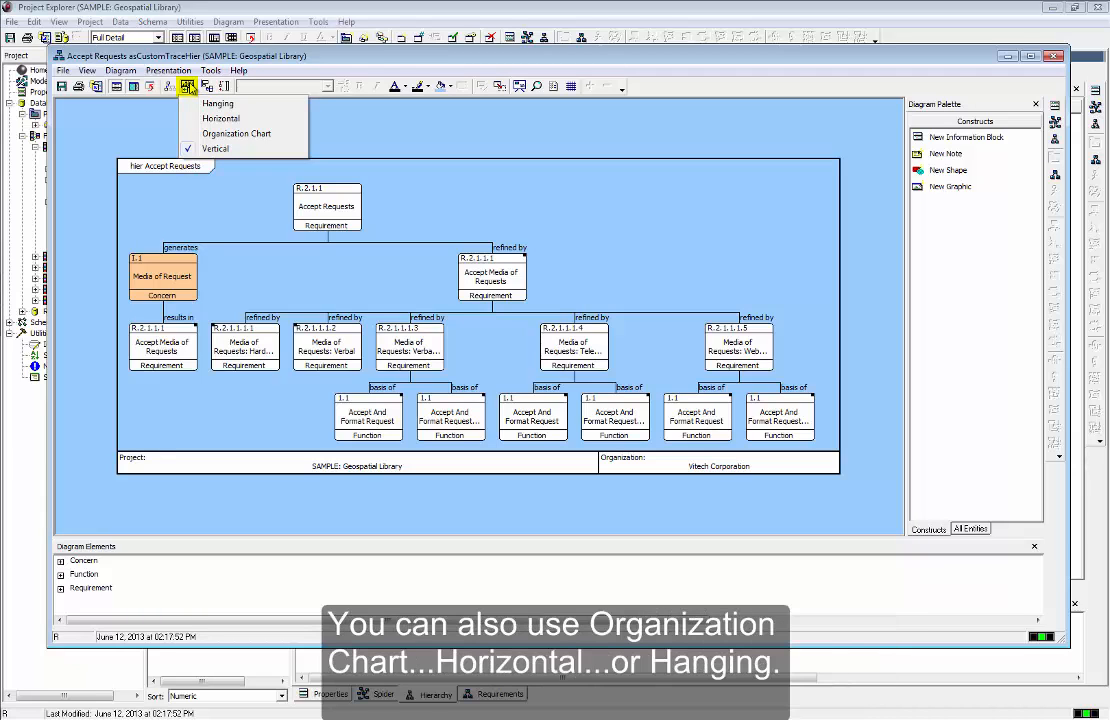
{"action": "left_click", "coordinate": [236, 133]}
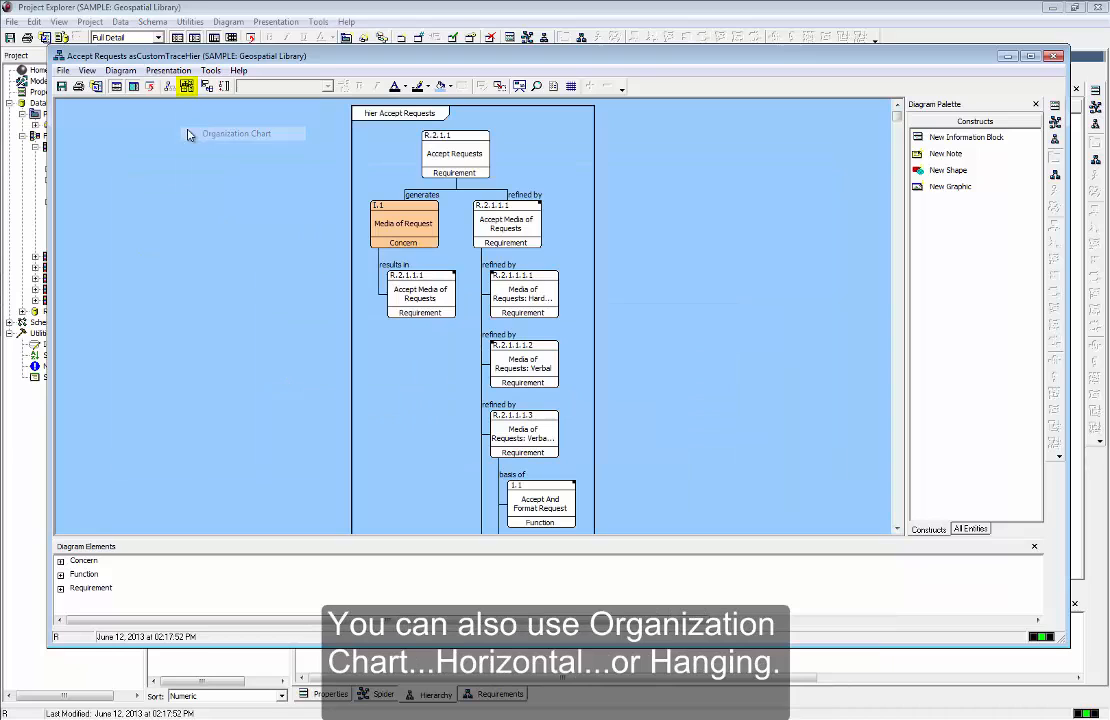
{"action": "left_click", "coordinate": [187, 87]}
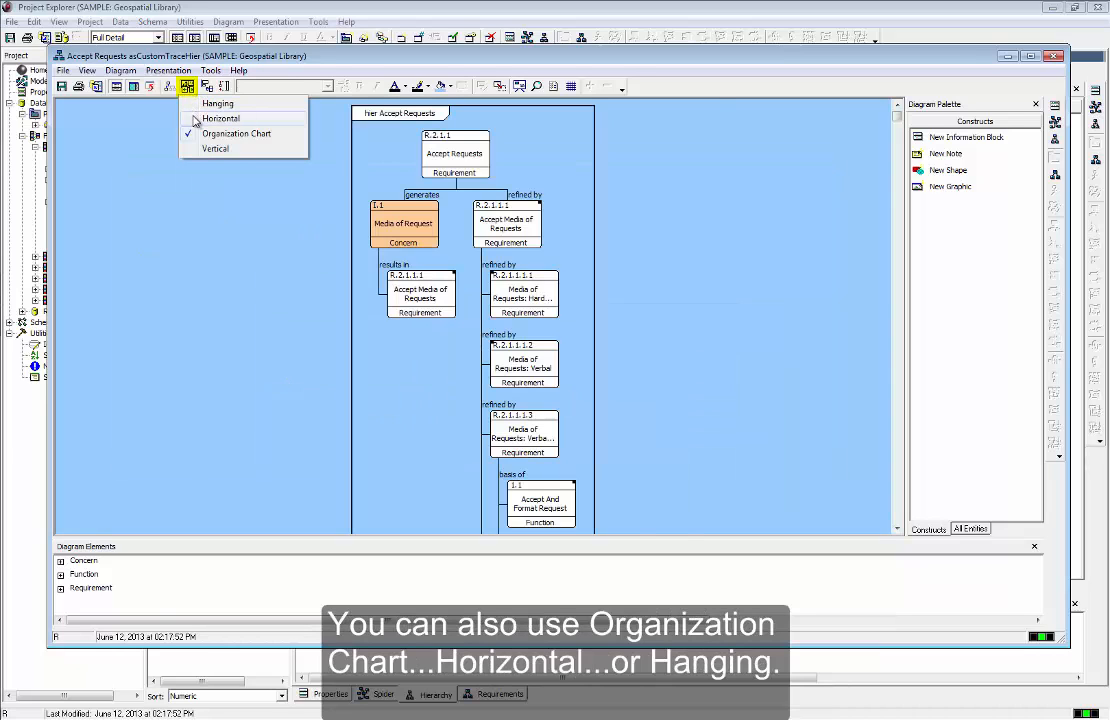
{"action": "left_click", "coordinate": [197, 118]}
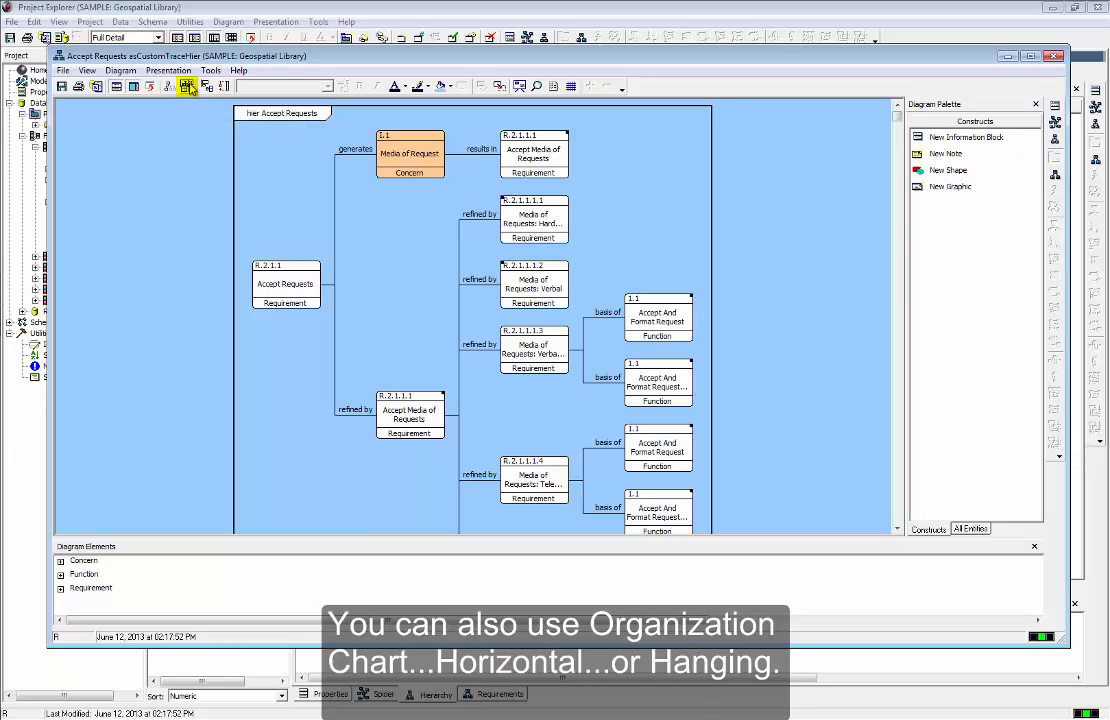
Step: Apply the Hanging layout to the hierarchy diagram and switch its hierarchy definition to Requirement
{"action": "left_click", "coordinate": [187, 87]}
{"action": "left_click", "coordinate": [192, 104]}
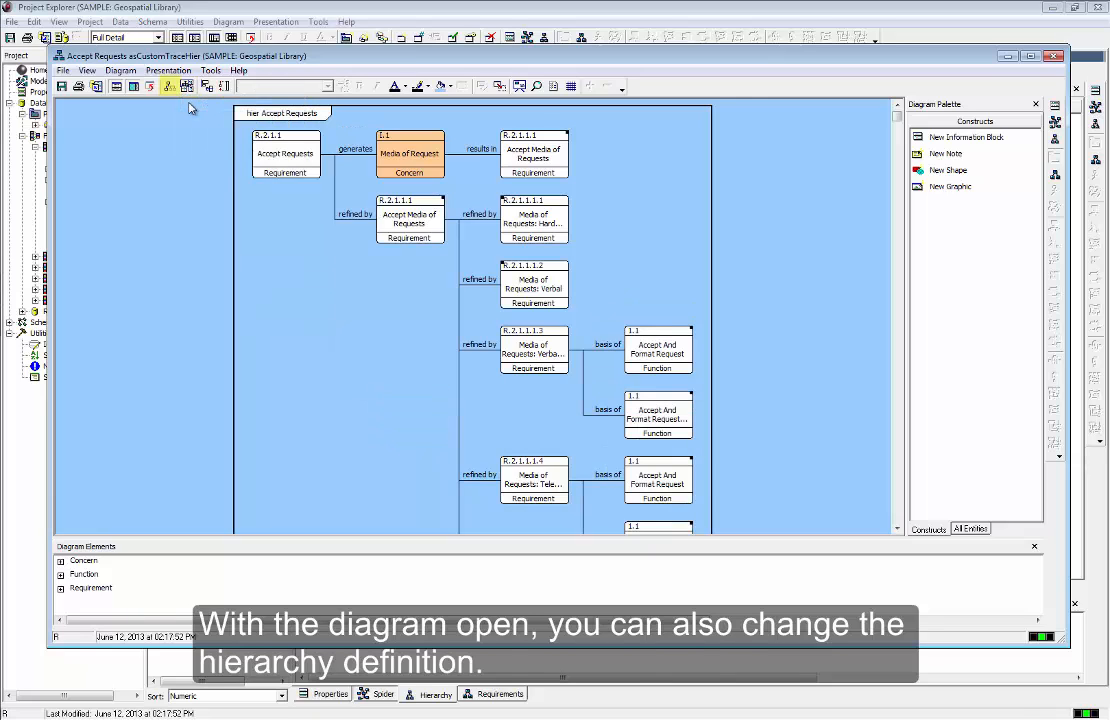
{"action": "left_click", "coordinate": [170, 89]}
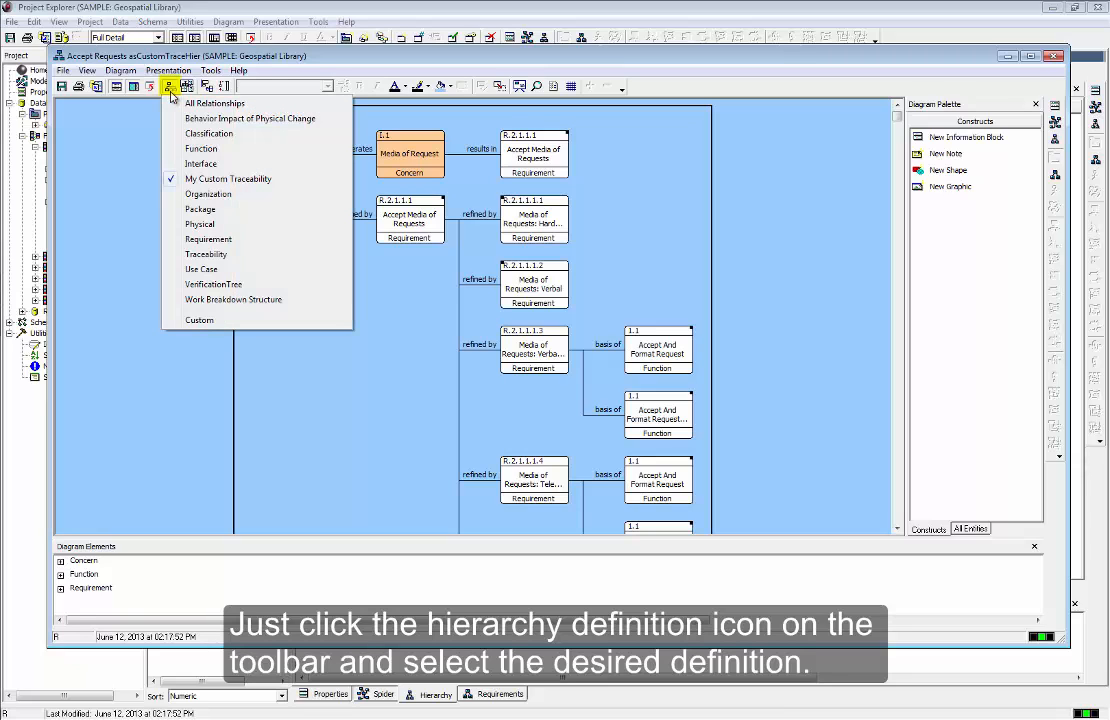
{"action": "left_click", "coordinate": [207, 240]}
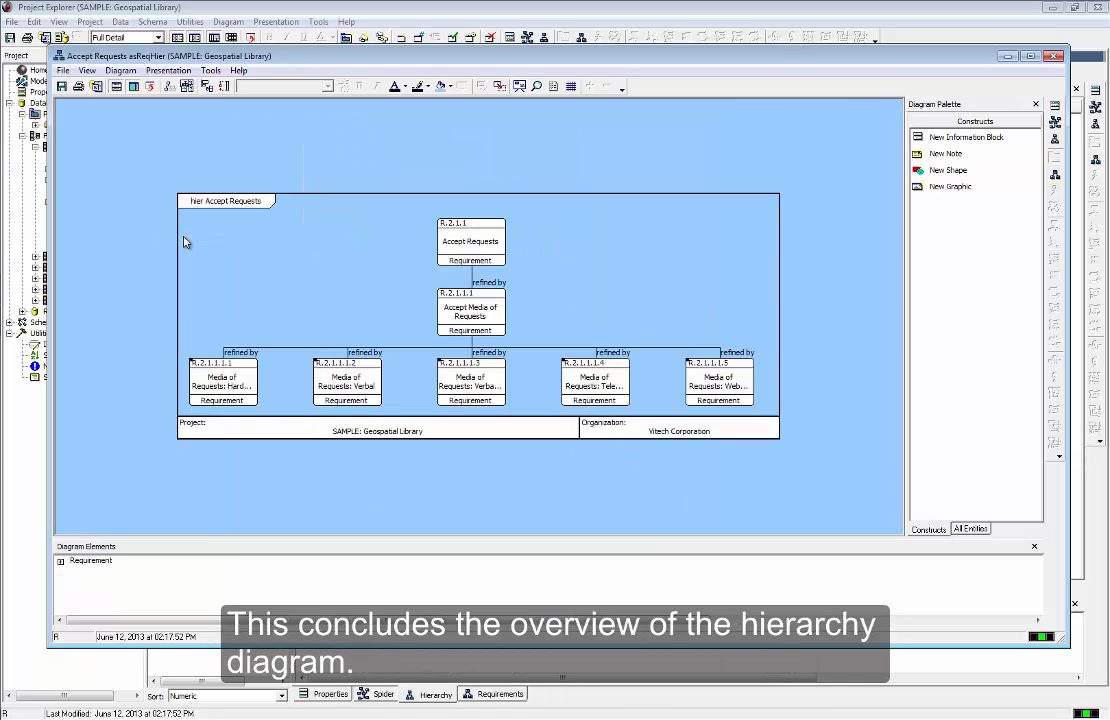